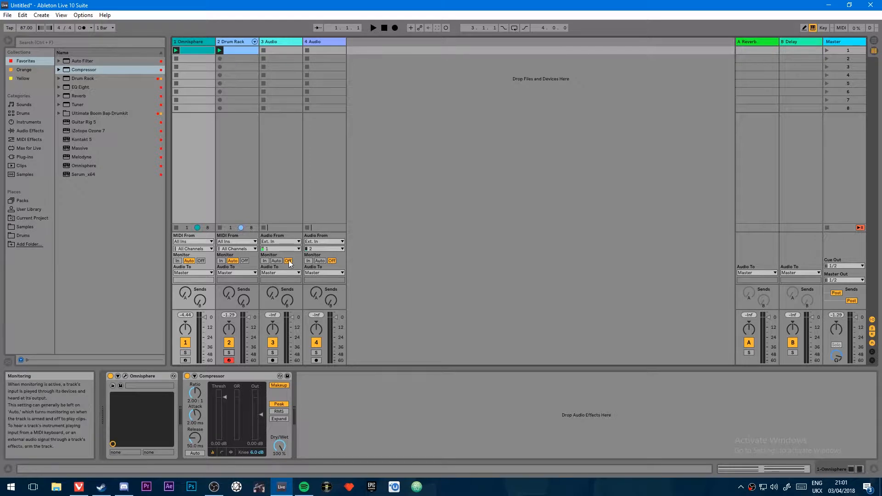
Solo the Drum Rack track and examine the Omnisphere clip's notes and both tracks' devices.
left_click(186, 42)
left_click(232, 42)
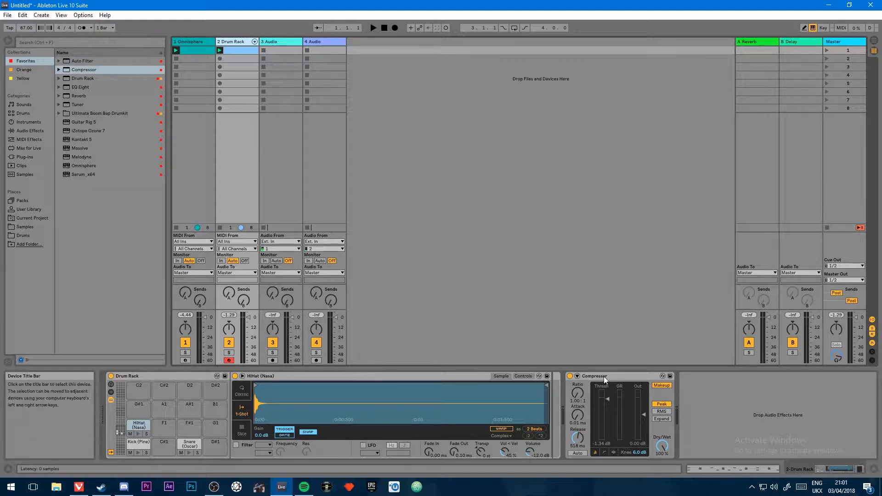
left_click(229, 352)
left_click(191, 49)
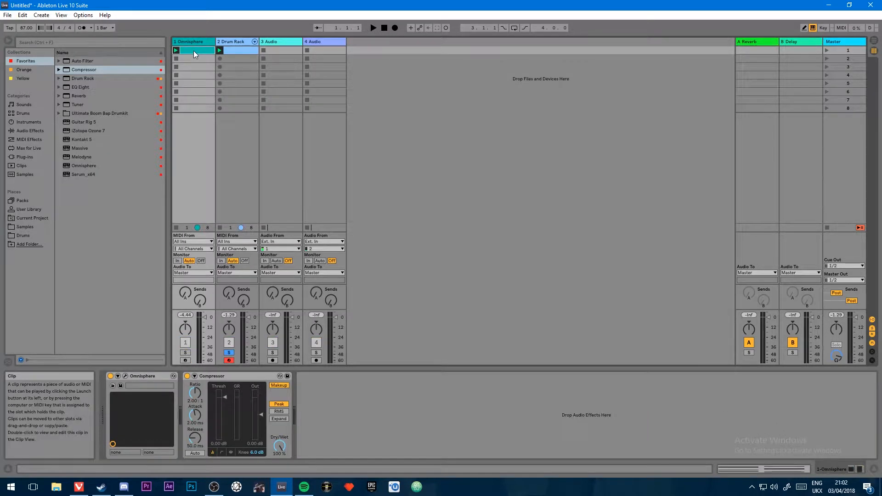
double_click(194, 50)
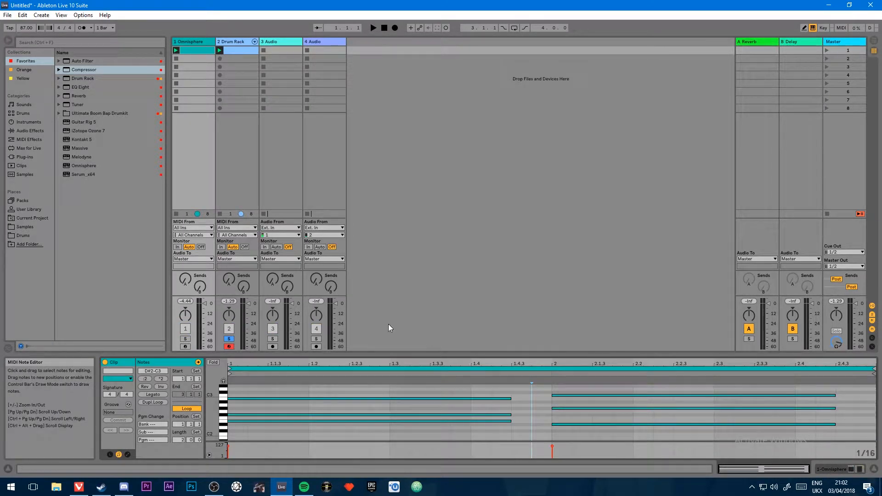
left_click(233, 51)
left_click(234, 42)
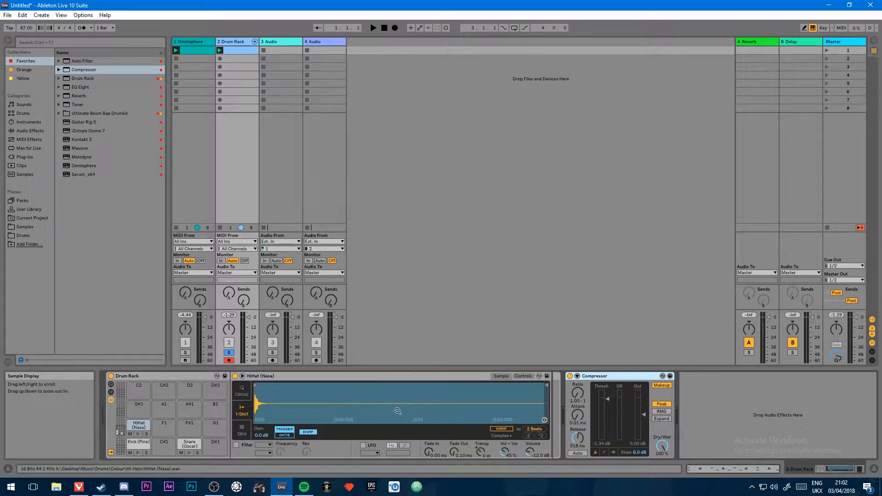
Bypass the Drum Rack track's Compressor, play the loop, and reactivate it to compare the sound.
left_click(570, 376)
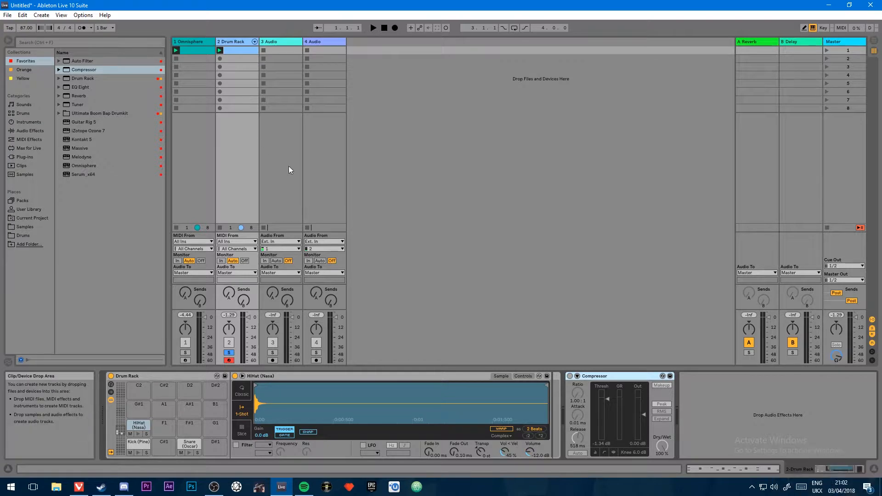
key("space")
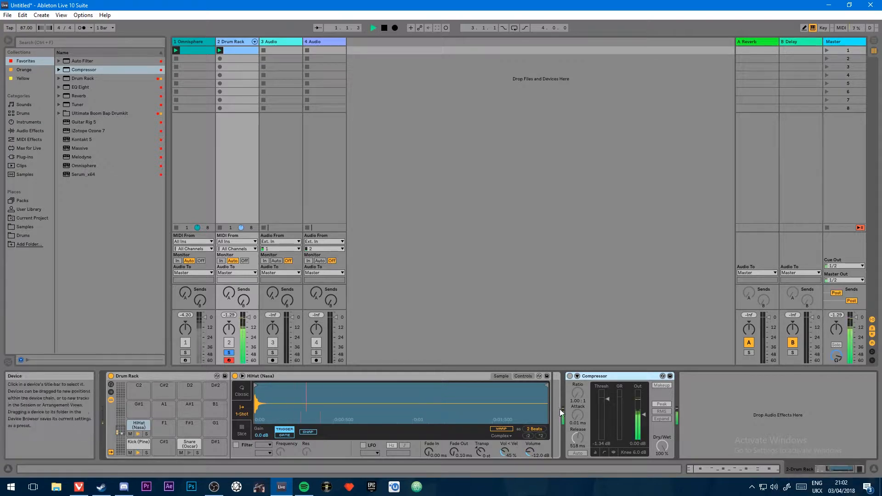
left_click(570, 376)
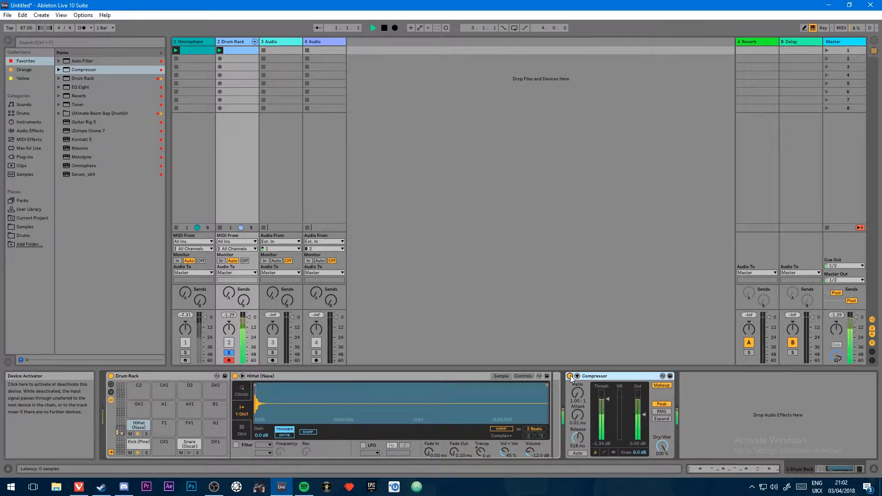
key("space")
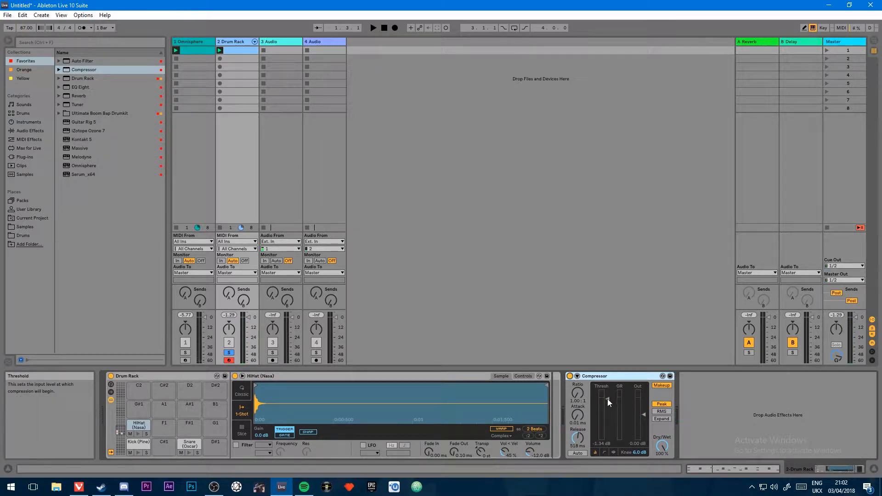
Lower the drum Compressor's threshold to -12.3 dB and play the loop with its activity view displaying the output level.
left_click_drag(607, 398, 607, 414)
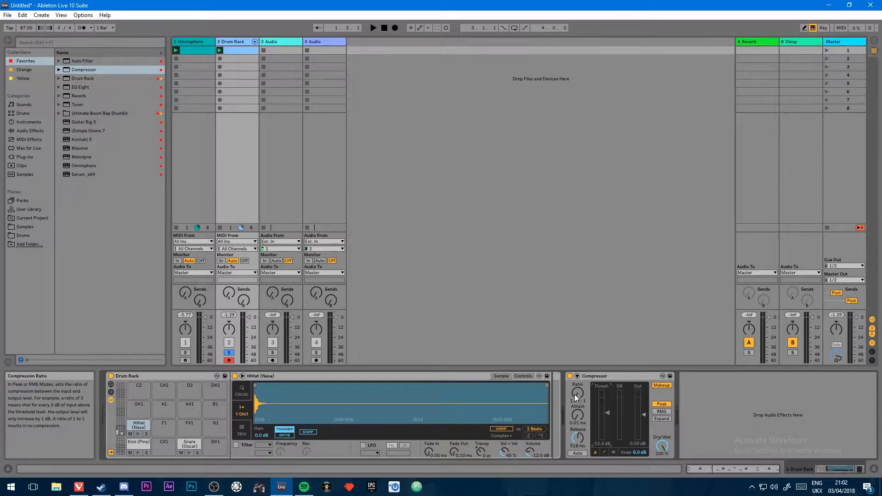
left_click(613, 451)
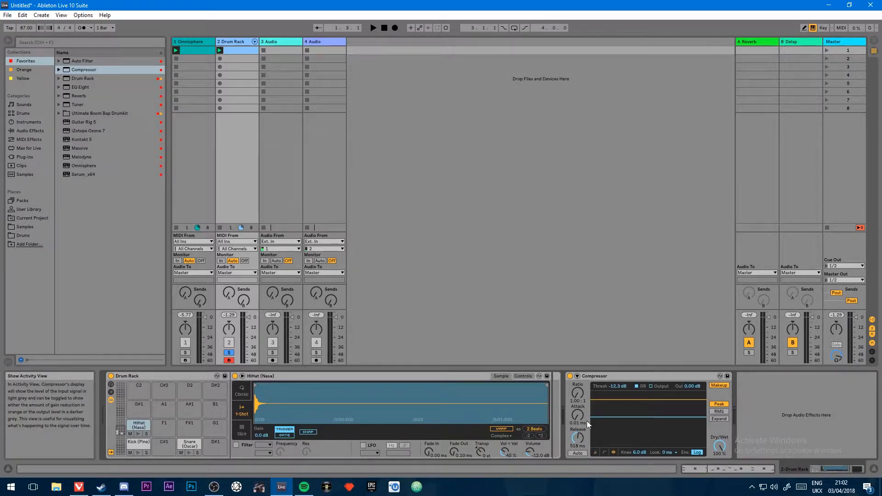
key("space")
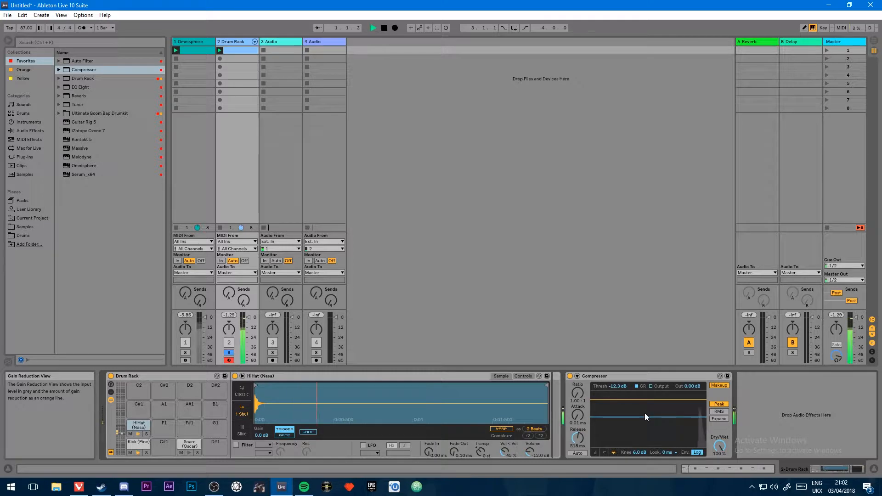
left_click(650, 386)
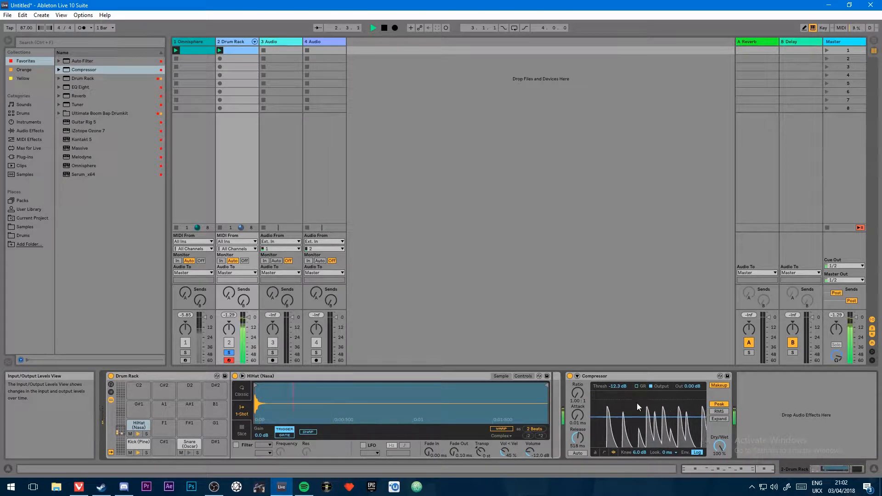
key("space")
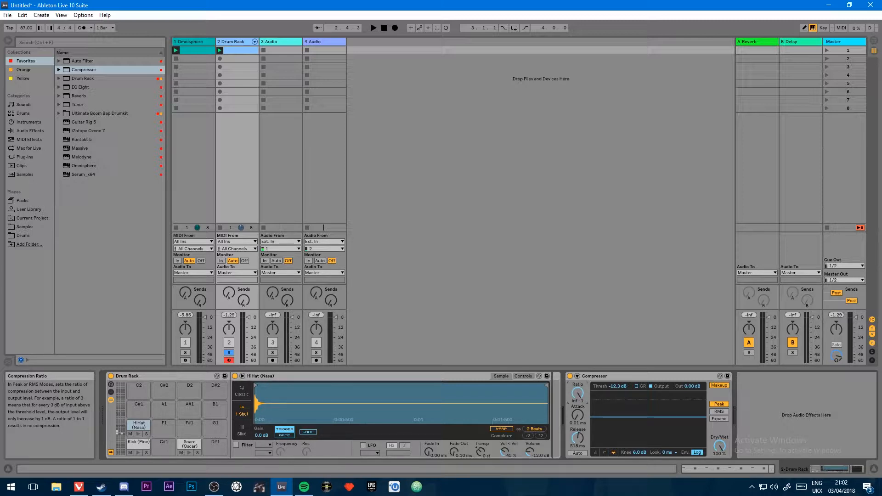
Play the drum loop with gain reduction displayed while adjusting the Compressor's ratio, ending at inf : 1.
key("space")
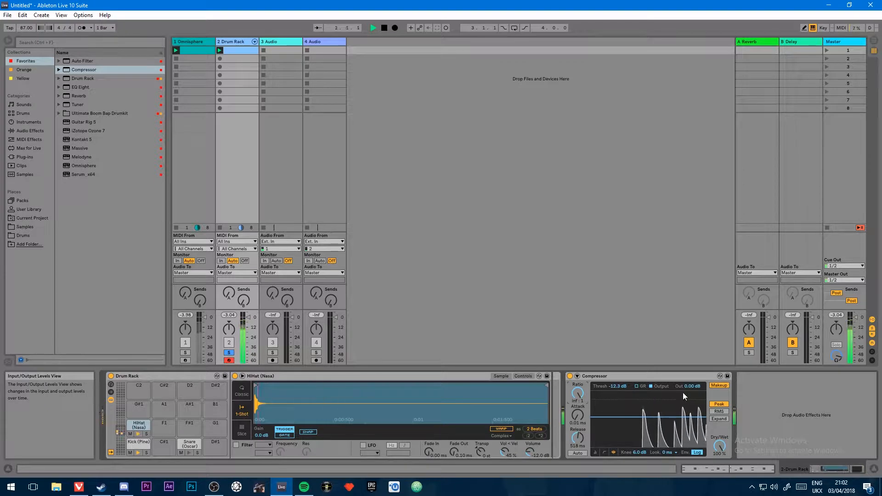
left_click(637, 386)
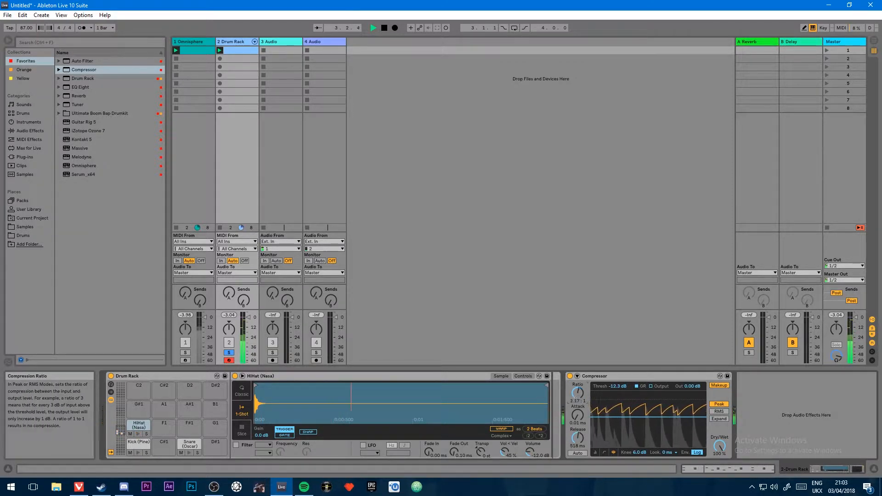
mouse_move(577, 393)
left_mouse_down()
mouse_move(577, 427)
mouse_move(583, 395)
left_mouse_up()
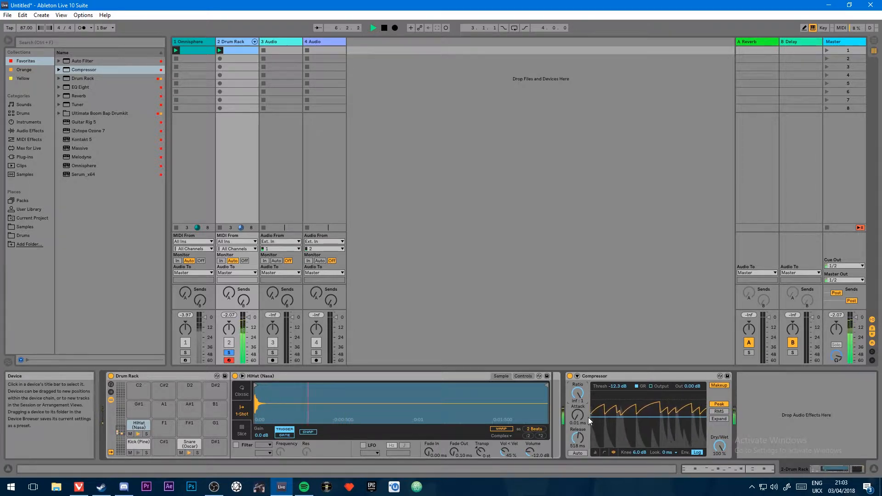
Set the drum Compressor's release to 2.01 s and its threshold to -9.28 dB, and stop playback.
left_click_drag(582, 416, 603, 423)
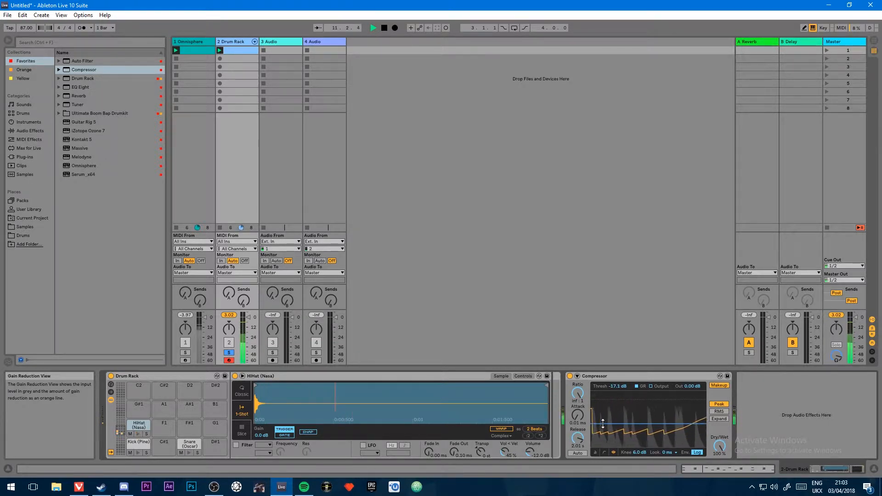
left_click_drag(609, 424, 610, 412)
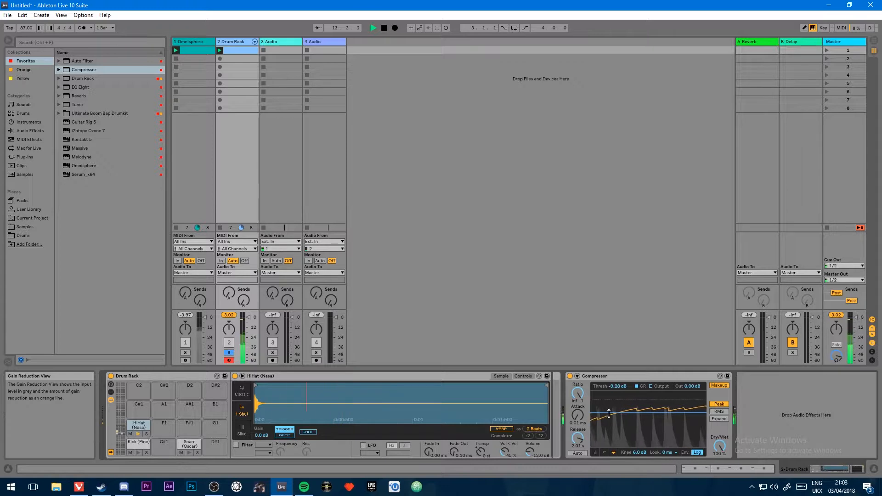
key("space")
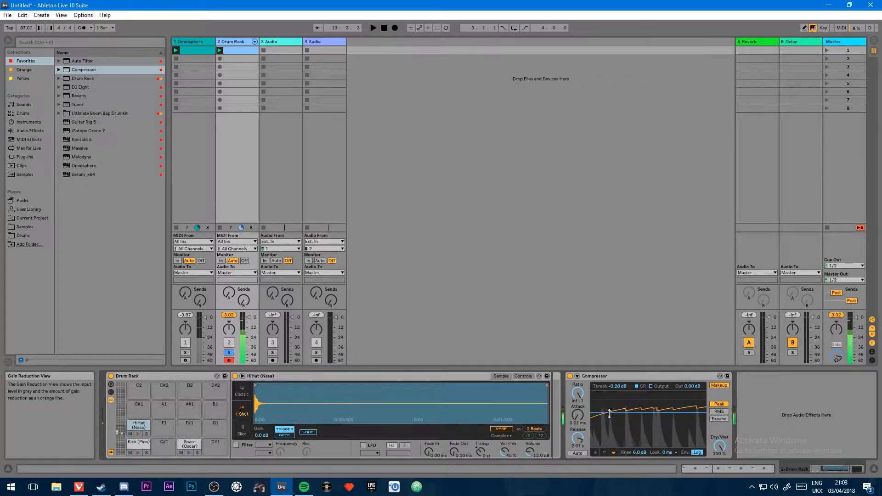
Delete the Compressor from the Drum Rack track and leave no track soloed, with Omnisphere selected.
right_click(622, 375)
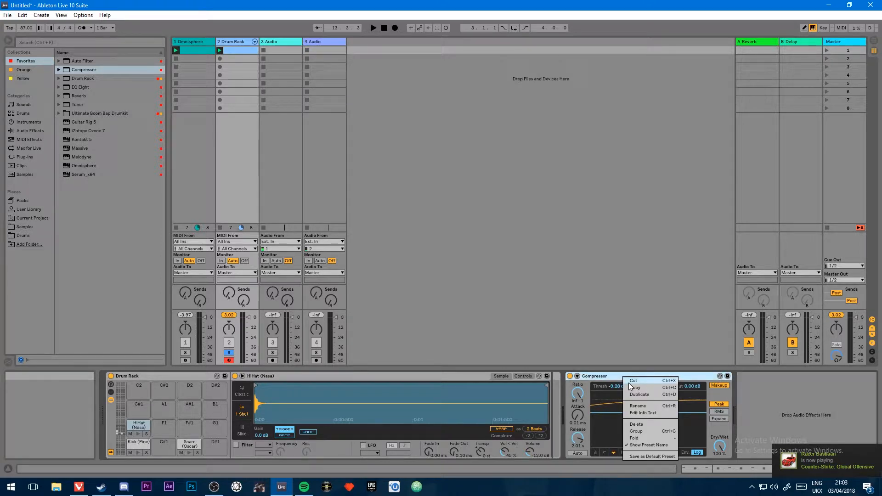
key("Escape")
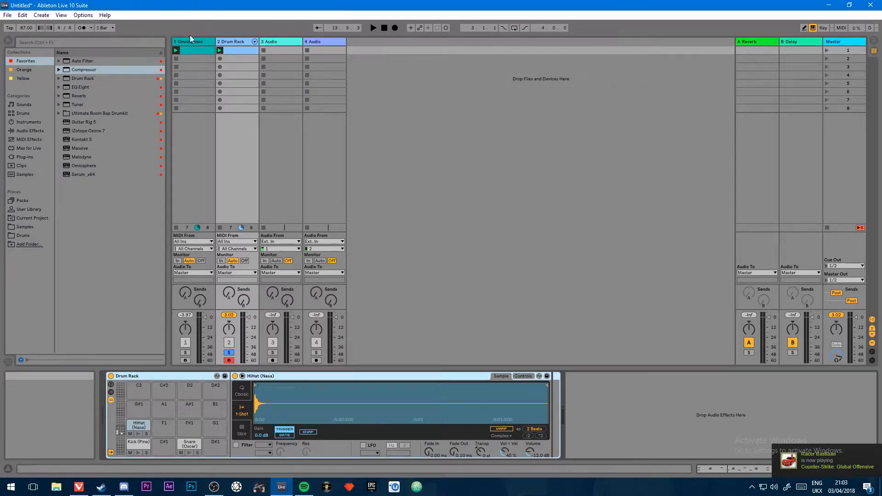
left_click(192, 43)
double_click(185, 353)
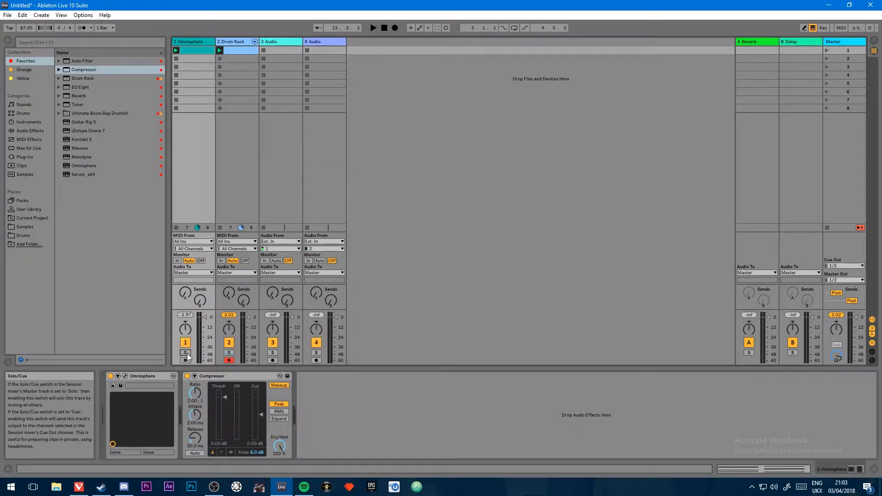
Replace the Omnisphere track's Compressor with a fresh default Compressor.
right_click(212, 377)
left_click(224, 404)
left_click_drag(106, 69, 118, 68)
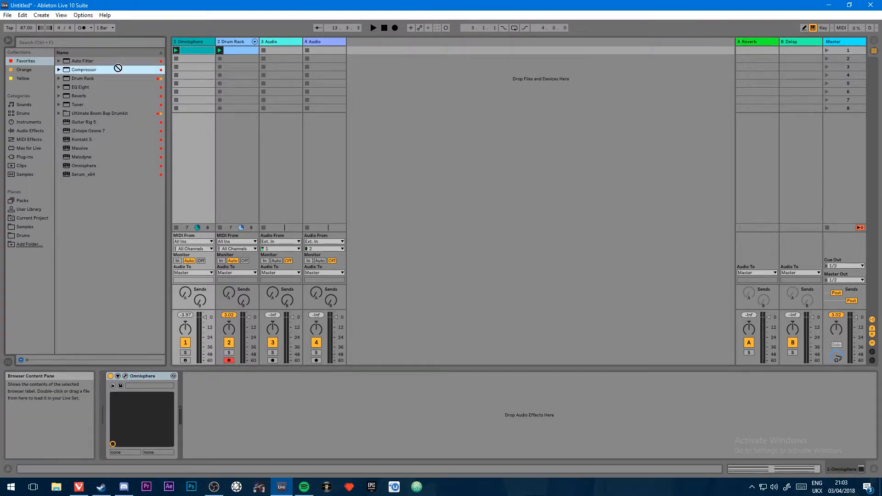
left_click_drag(185, 40, 186, 41)
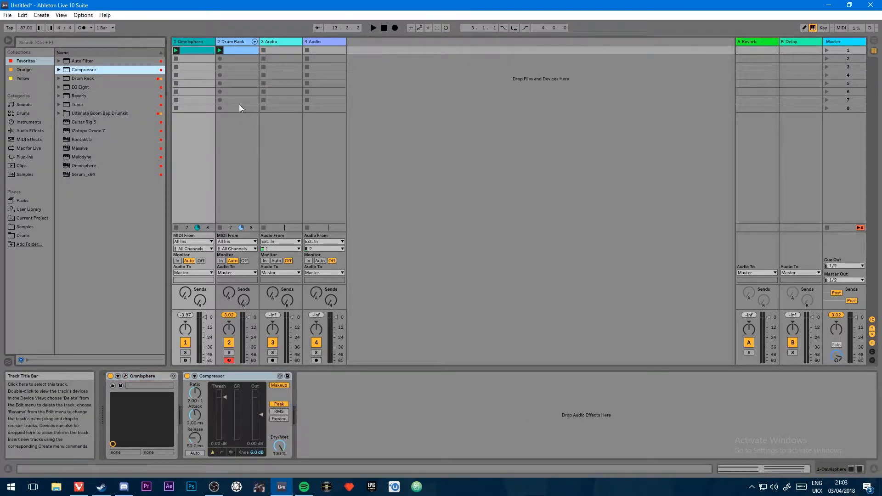
Enable the sidechain on the Omnisphere Compressor with 2-Drum Rack as its audio source.
left_click(195, 376)
left_click(206, 384)
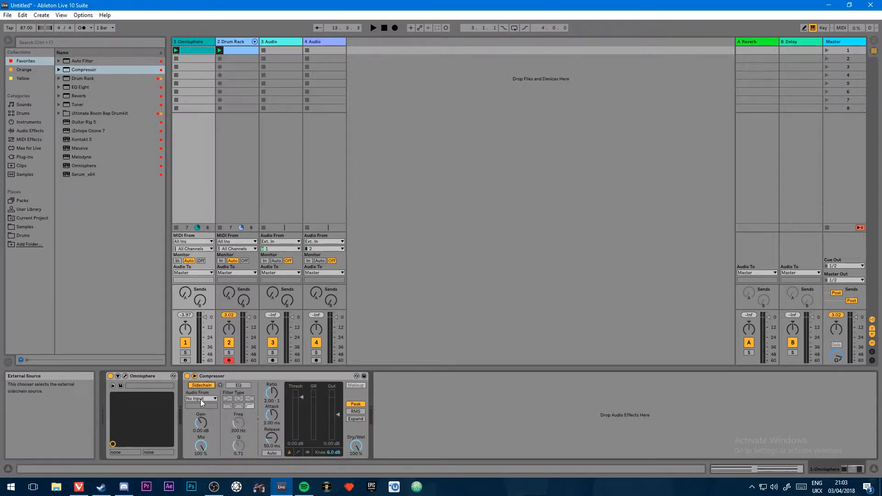
left_click(201, 398)
left_click(202, 415)
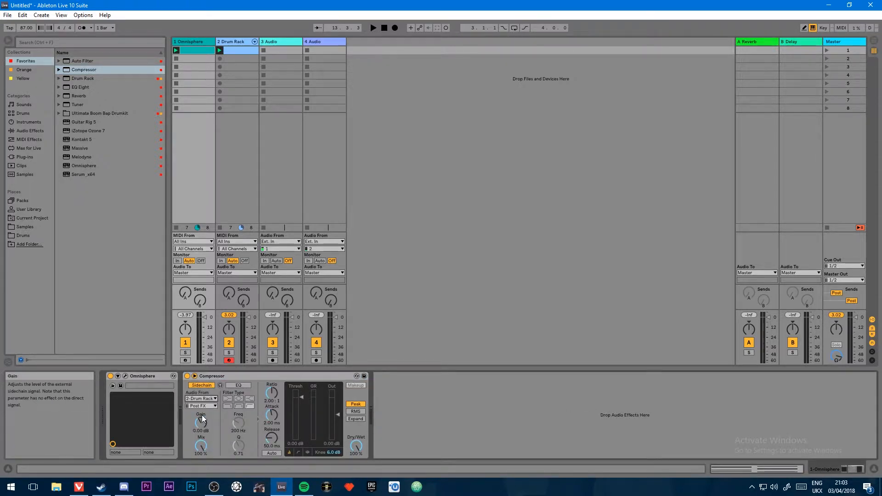
left_click(205, 408)
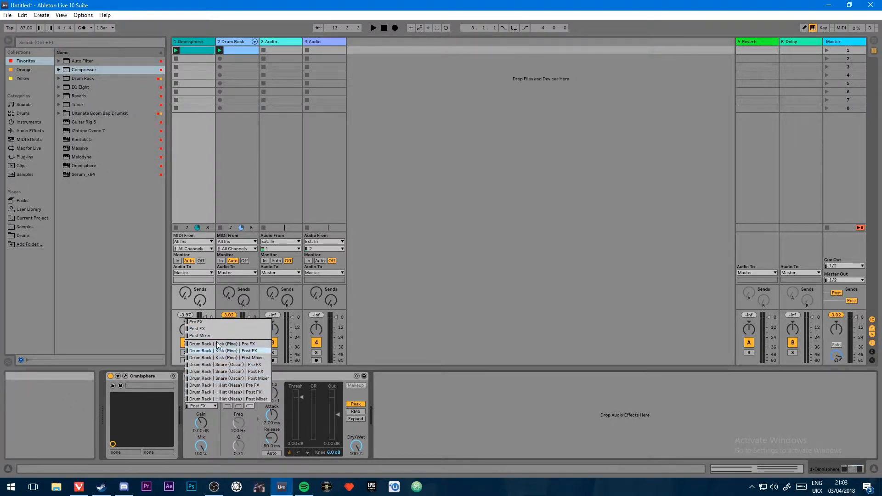
Show the Drum Rack's chain list and group the Kick and Snare chains into a nested Drum Rack.
left_click(233, 42)
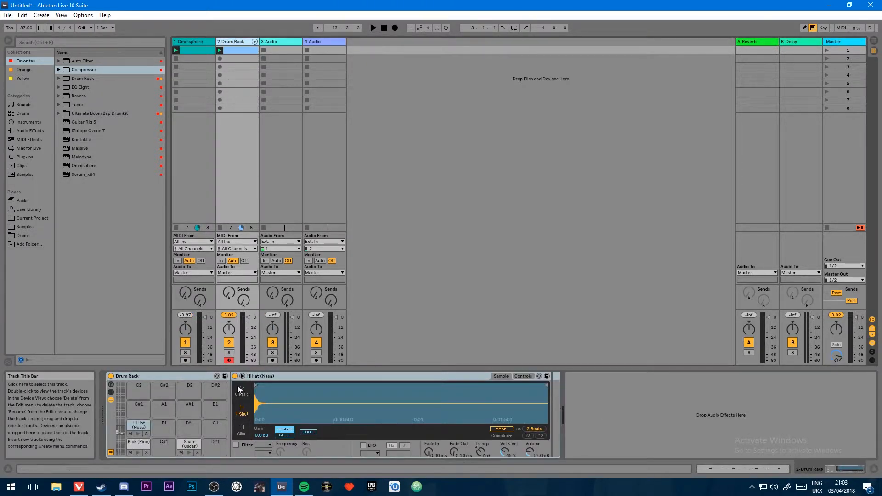
left_click(111, 392)
left_click(247, 401)
left_click(250, 392, "ctrl")
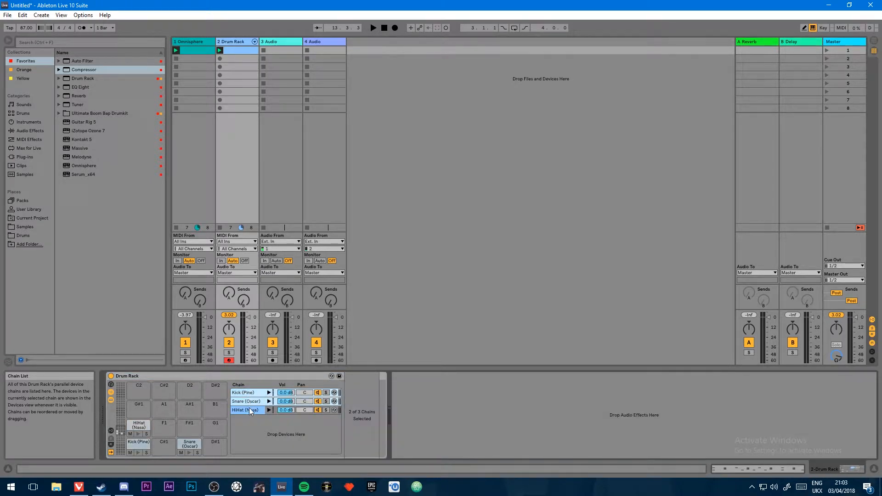
key("ctrl+g")
left_click(244, 392)
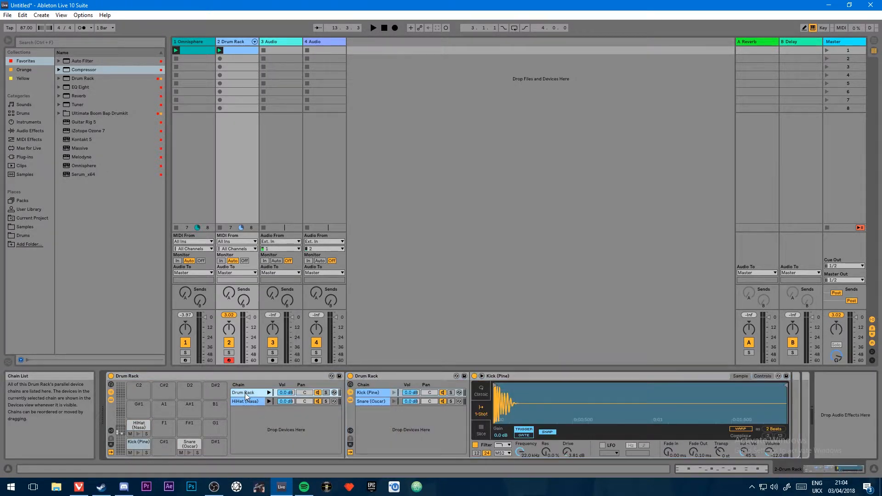
Set the Omnisphere Compressor's sidechain signal to the grouped kick and snare, Drum Rack | Drum Rack | Post Mixer.
left_click(193, 43)
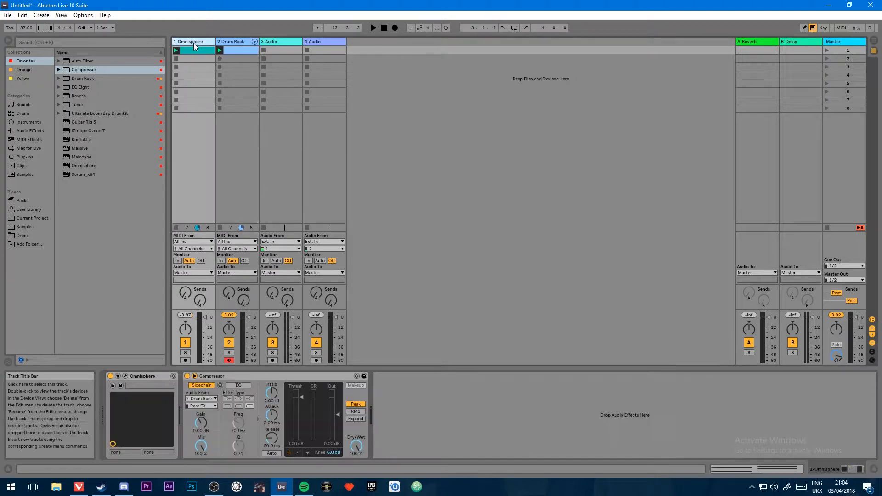
left_click(208, 405)
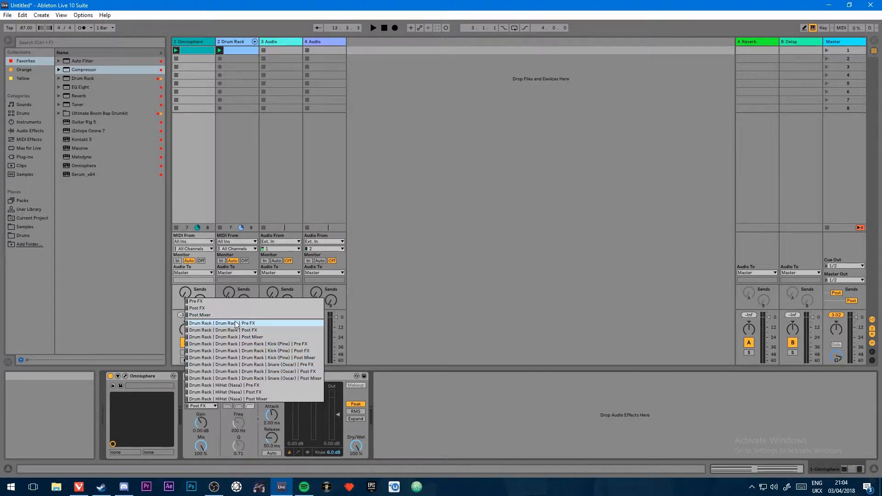
left_click(266, 337)
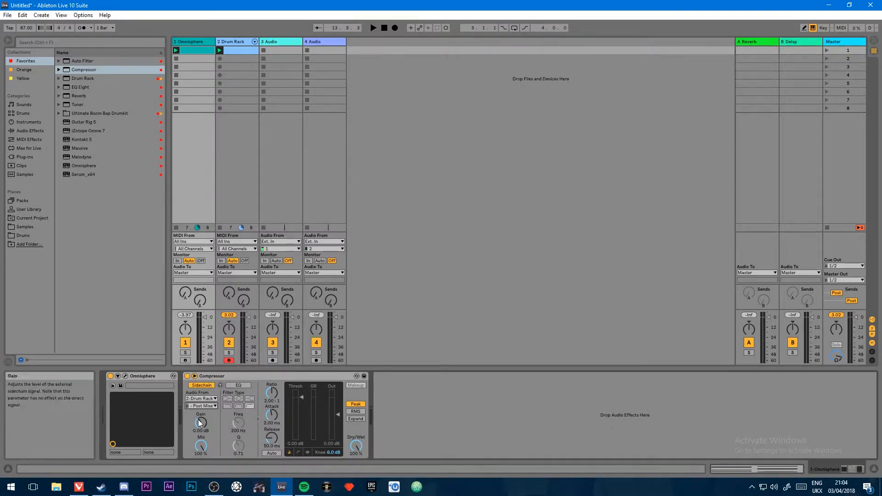
left_click(202, 406)
left_click(202, 406)
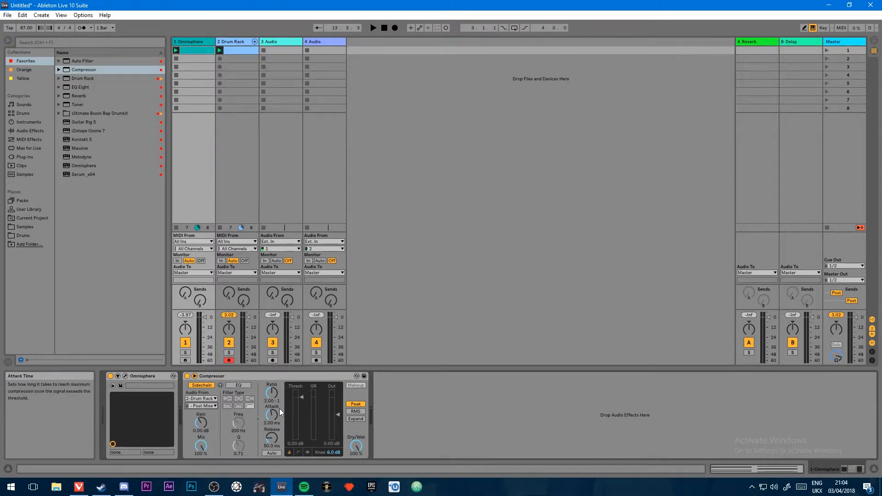
Set the Omnisphere Compressor's ratio to inf : 1, attack to 0.01 ms, release to 205 ms and threshold to -18.2 dB, and audition it from the start.
left_click_drag(271, 393, 271, 367)
left_click_drag(271, 429, 270, 426)
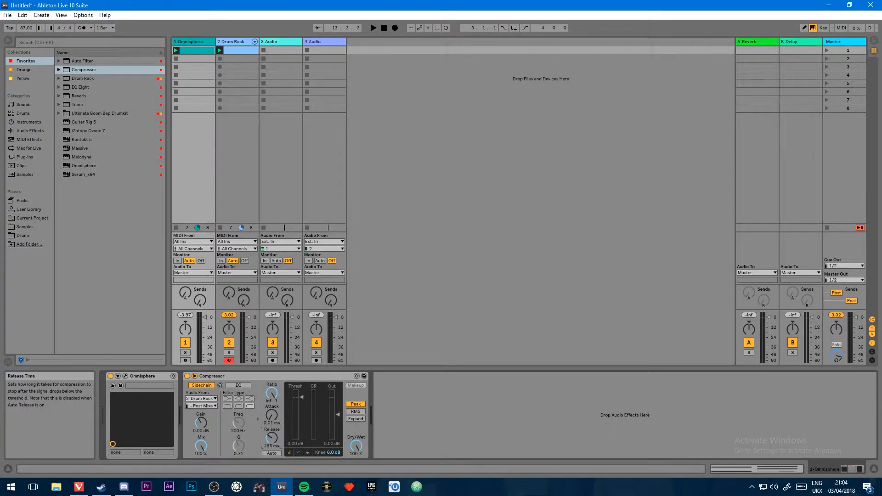
left_click_drag(301, 397, 301, 414)
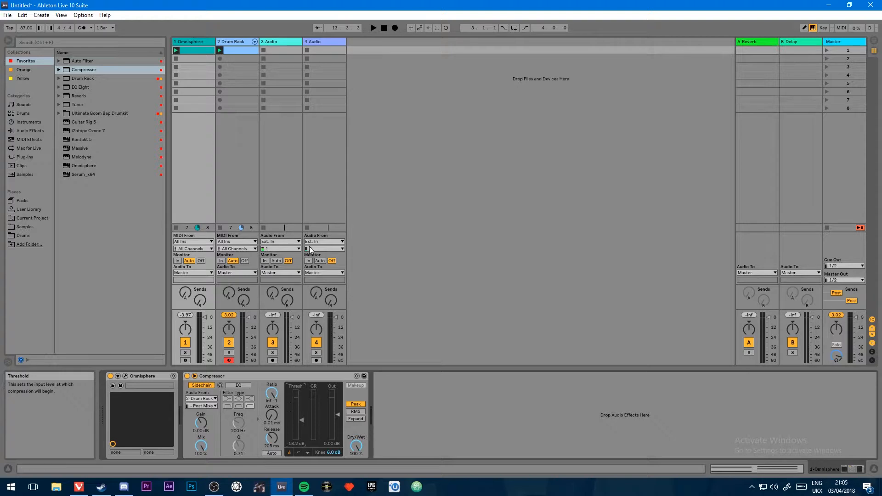
left_click(382, 30)
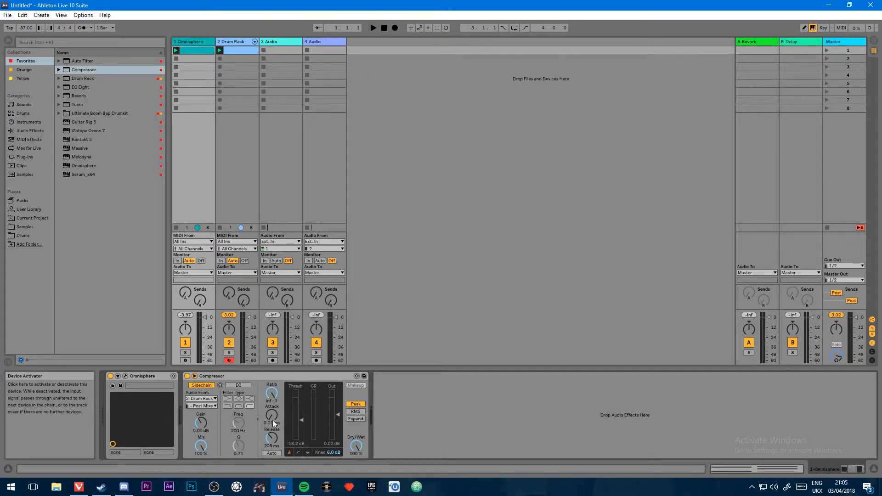
key("space")
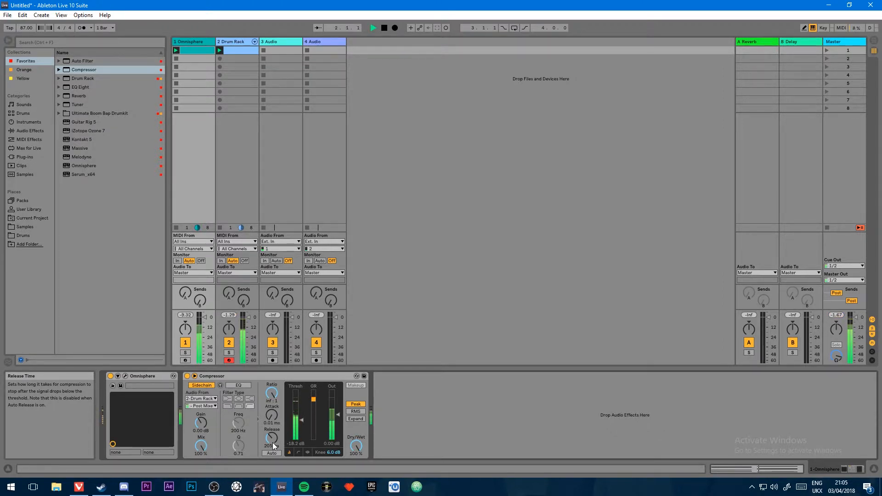
key("space")
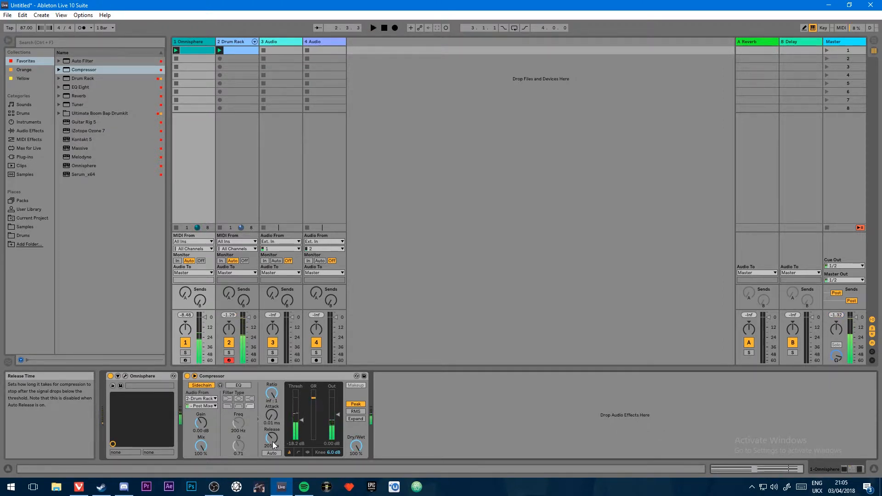
Set the Compressor's release to 726 ms and, in the gain reduction view, its threshold to -15.8 dB during playback.
left_click_drag(272, 442, 271, 413)
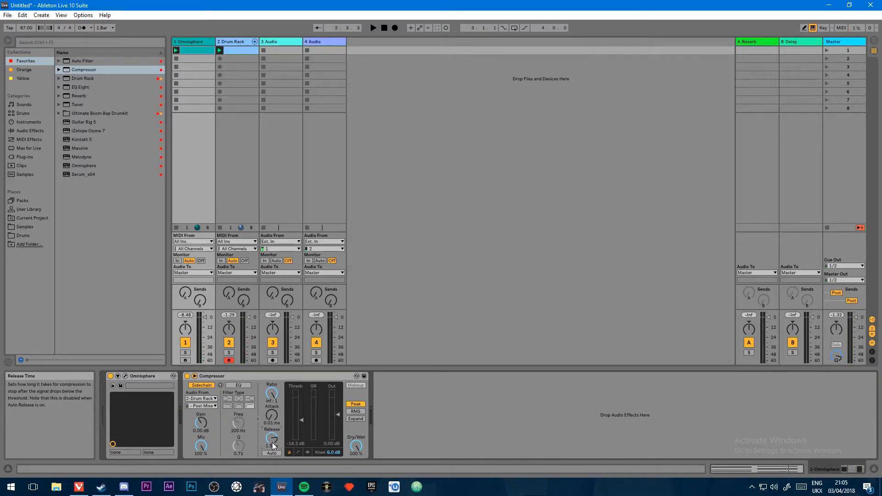
key("space")
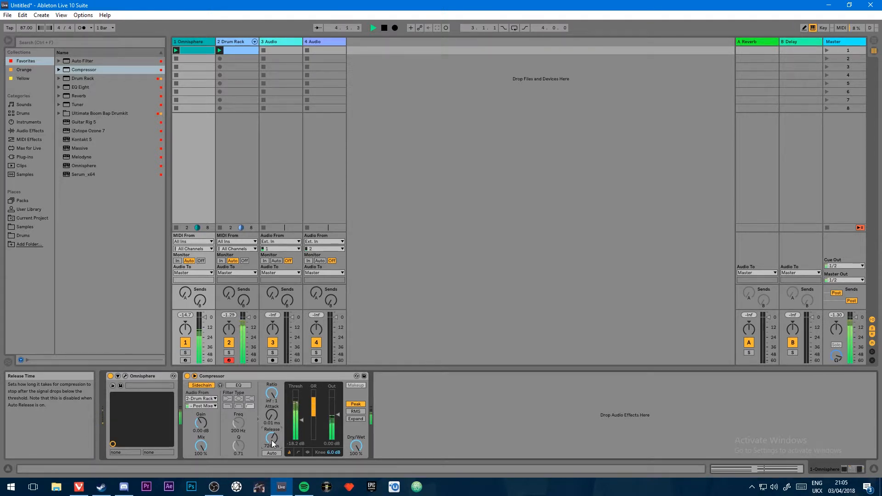
left_click(308, 452)
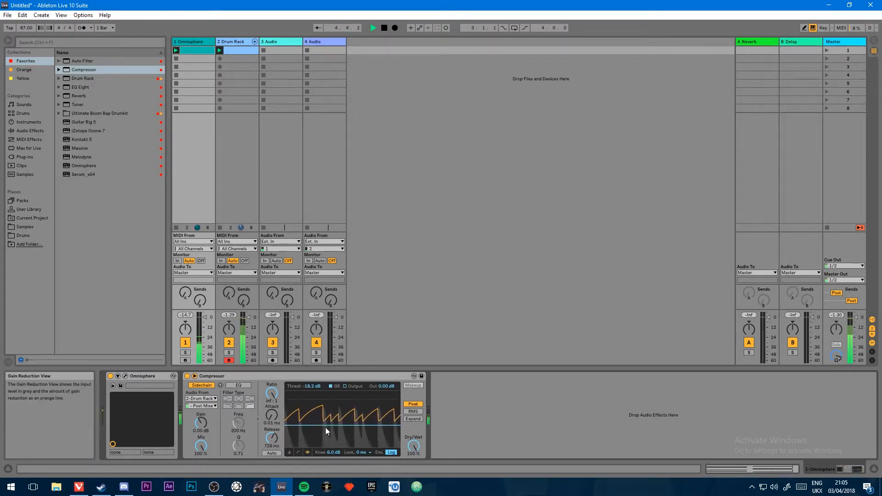
left_click_drag(326, 428, 331, 426)
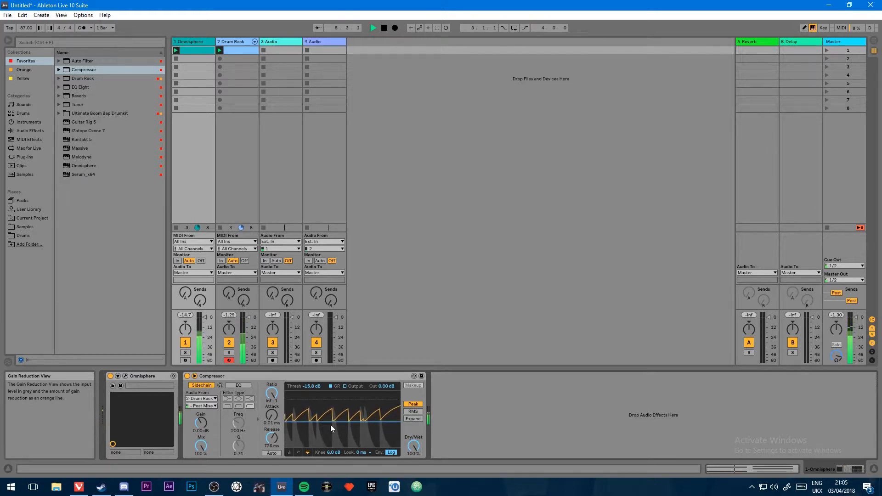
key("space")
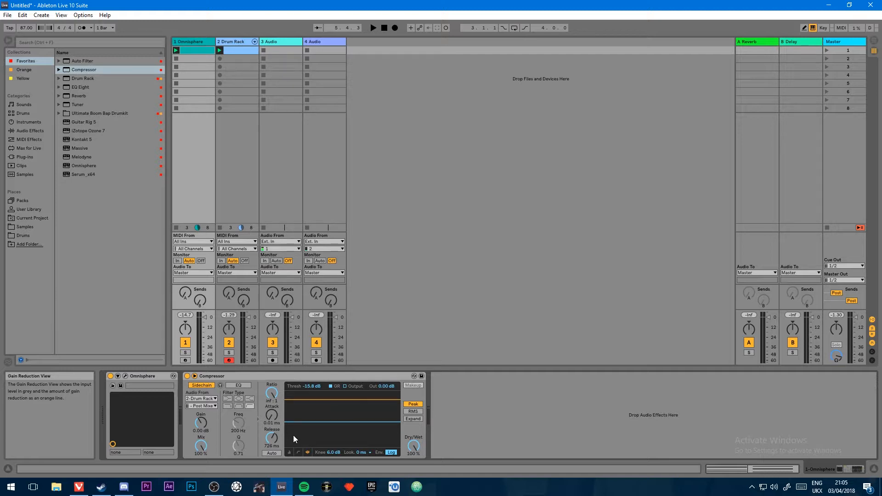
Shorten the Compressor's release to 294 ms and lower the threshold to -53.1 dB while listening to the loop.
left_click_drag(317, 421, 271, 439)
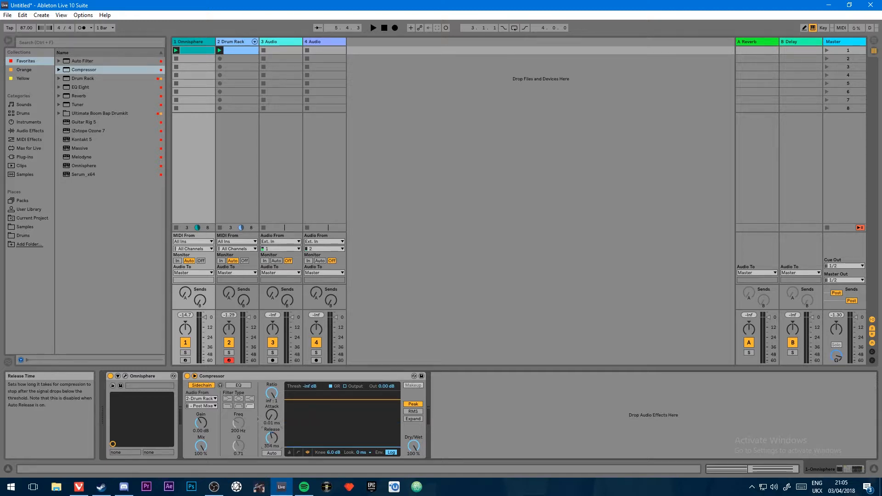
key("space")
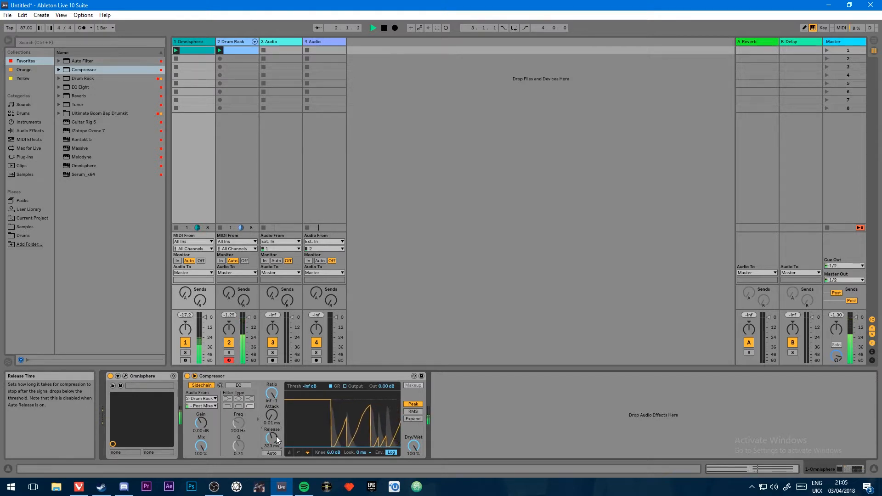
left_click_drag(276, 436, 309, 444)
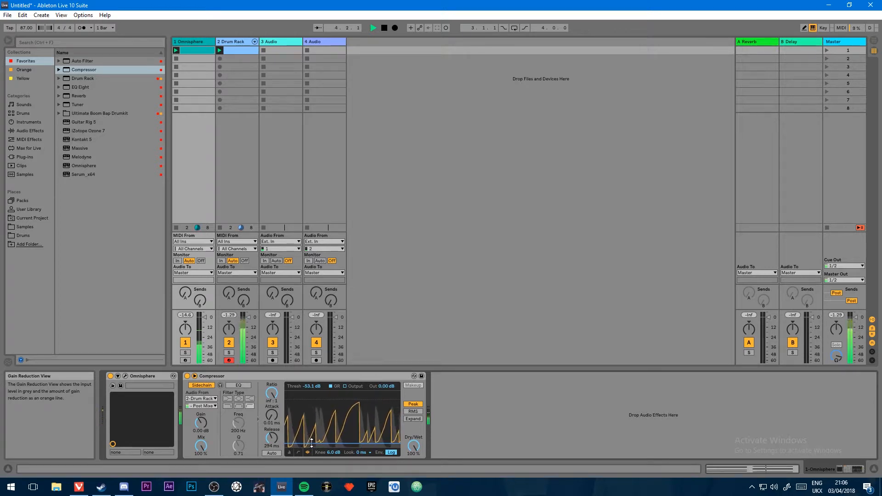
key("space")
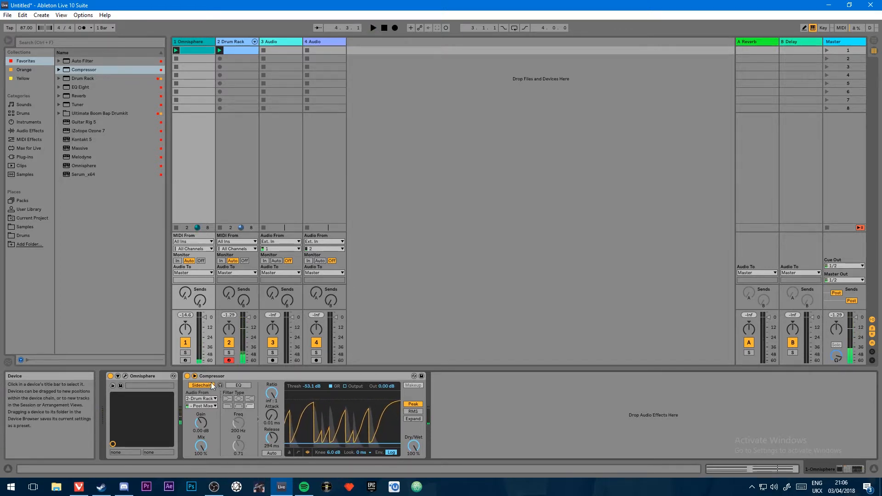
Set the Compressor's release to 228 ms, ratio to 2.00 : 1 and threshold to -inf dB, and audition the softer ducking.
left_click_drag(270, 436, 270, 439)
left_click_drag(274, 392, 273, 367)
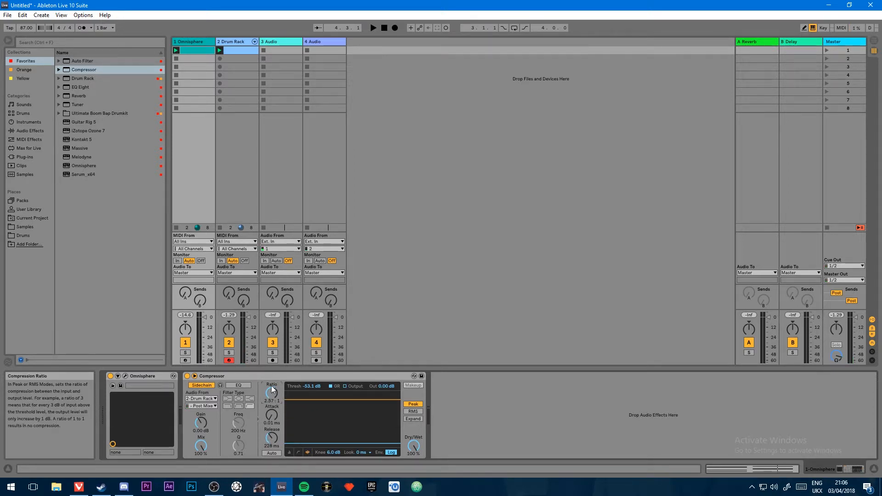
key("space")
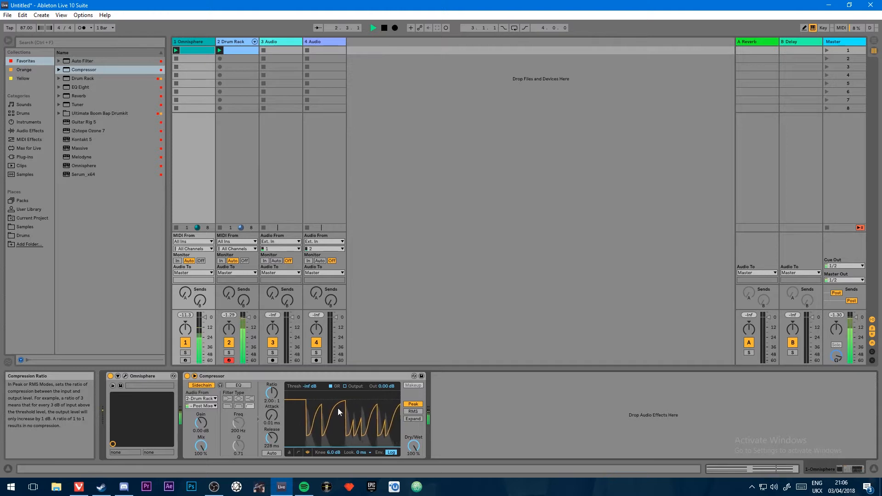
key("space")
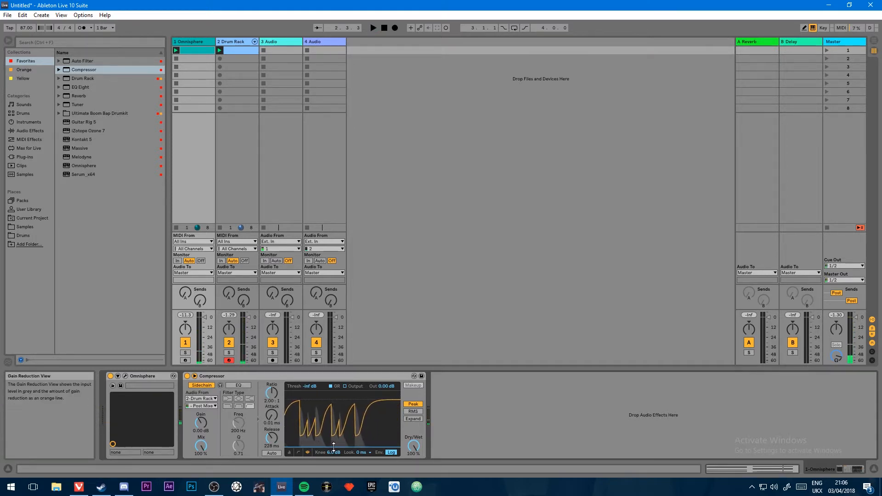
Raise the Compressor's threshold to -30.3 dB and back down to -inf dB, and start playback with the ratio at inf : 1.
mouse_move(333, 447)
left_mouse_down()
mouse_move(334, 425)
mouse_move(333, 433)
left_mouse_up()
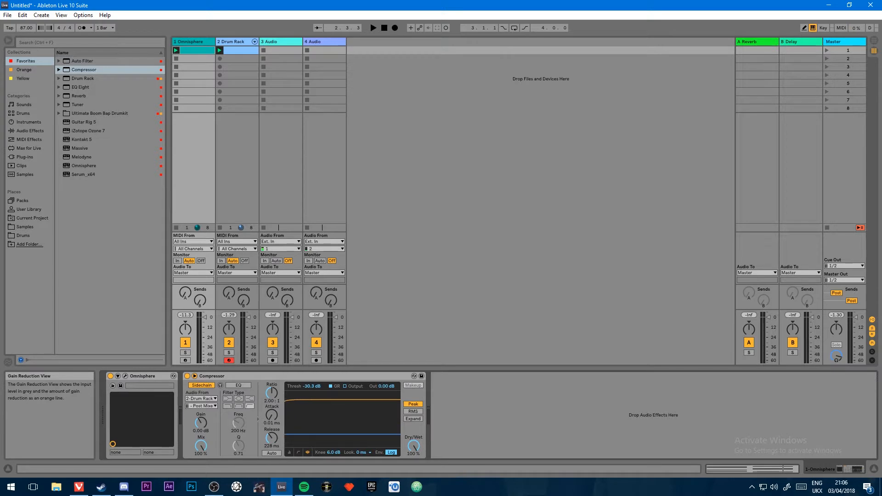
mouse_move(333, 432)
left_mouse_down()
mouse_move(334, 393)
mouse_move(333, 446)
left_mouse_up()
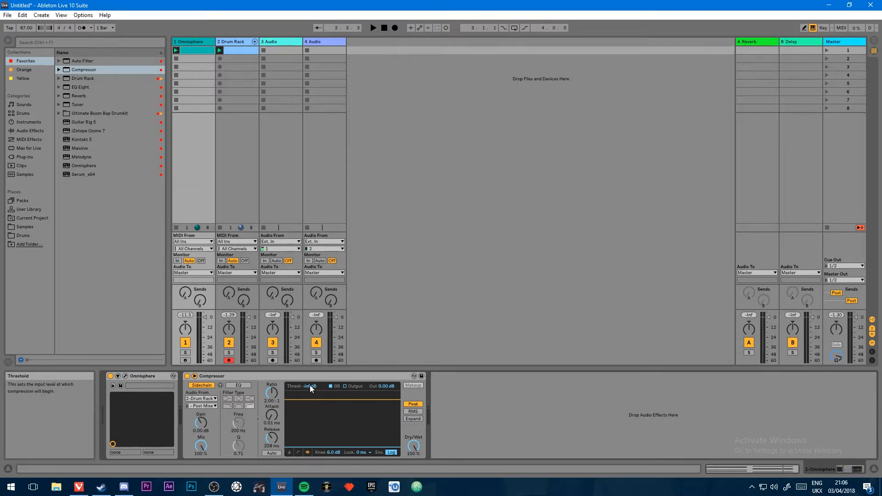
mouse_move(320, 446)
left_mouse_down()
mouse_move(313, 435)
mouse_move(307, 451)
left_mouse_up()
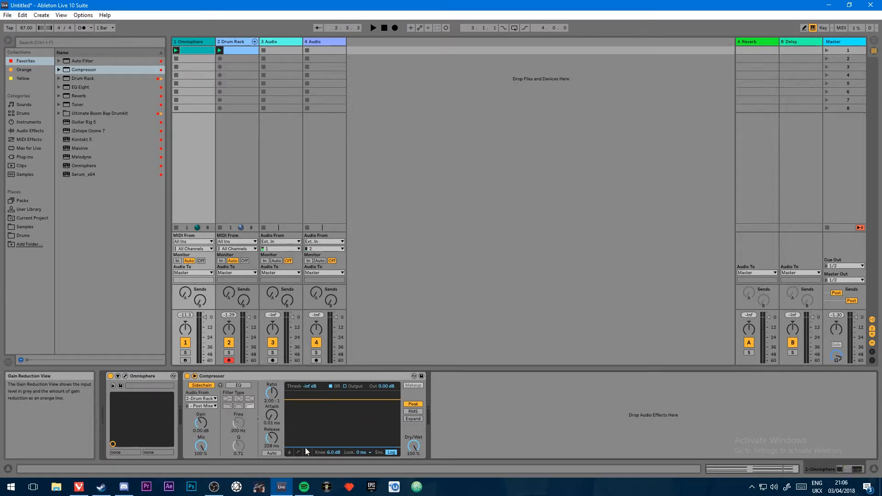
key("space")
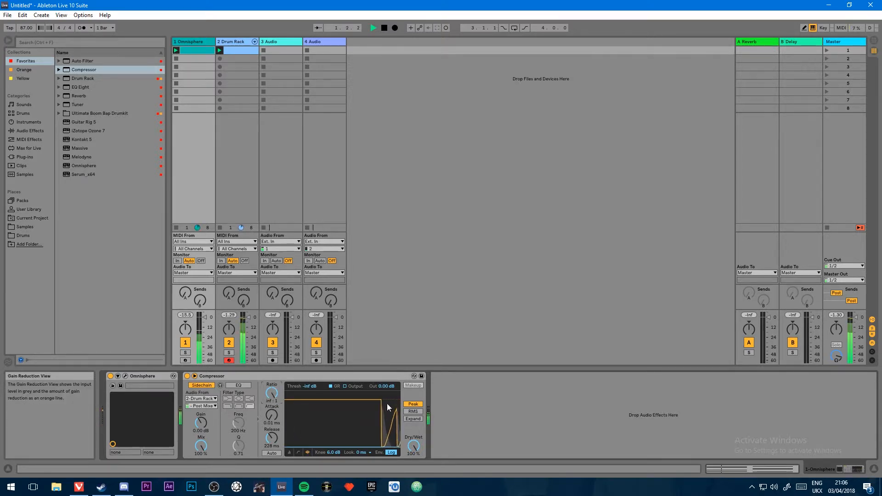
Compare the Compressor's RMS and Peak modes during playback with the threshold at -38.1 dB, ending on RMS.
left_click(413, 411)
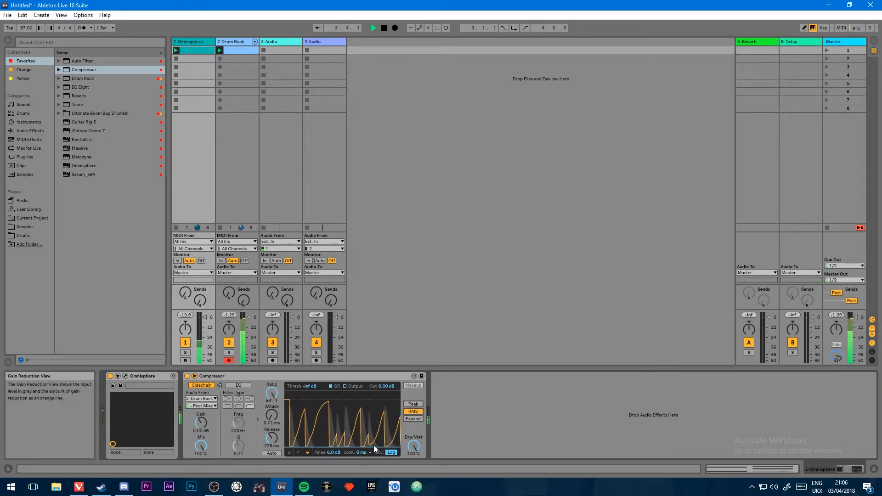
mouse_move(399, 446)
left_mouse_down()
mouse_move(375, 430)
mouse_move(384, 438)
left_mouse_up()
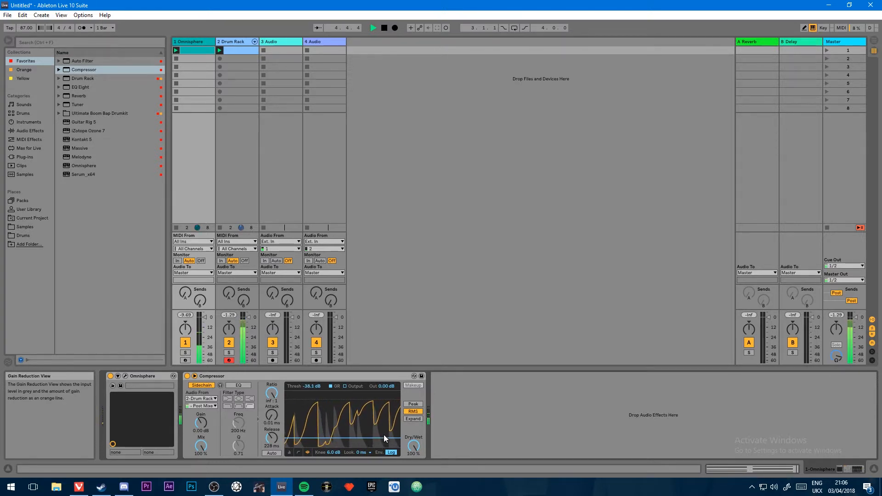
left_click(413, 404)
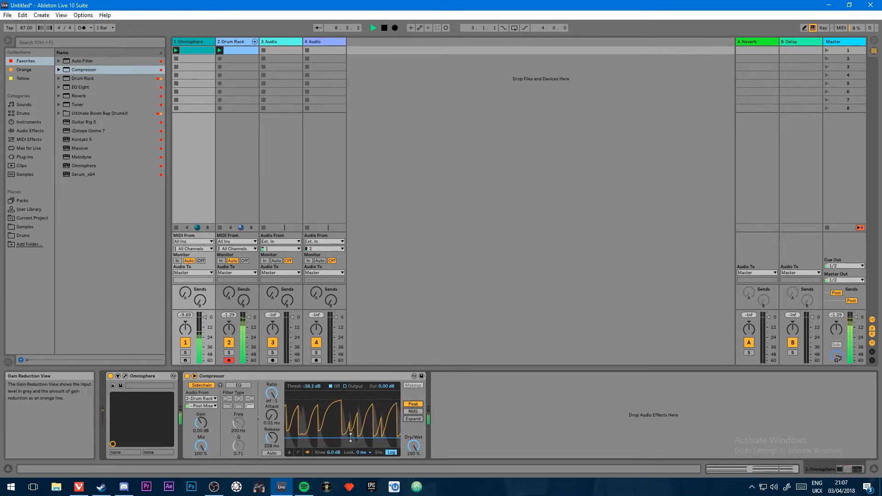
left_click(415, 411)
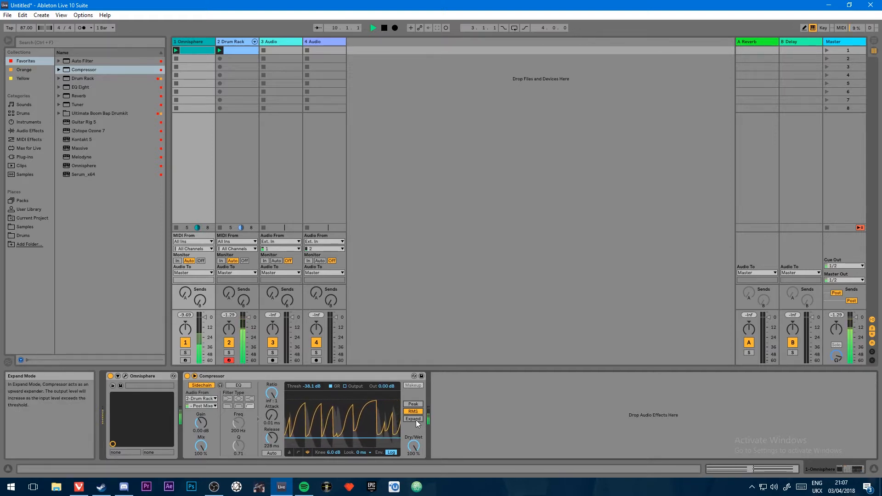
key("space")
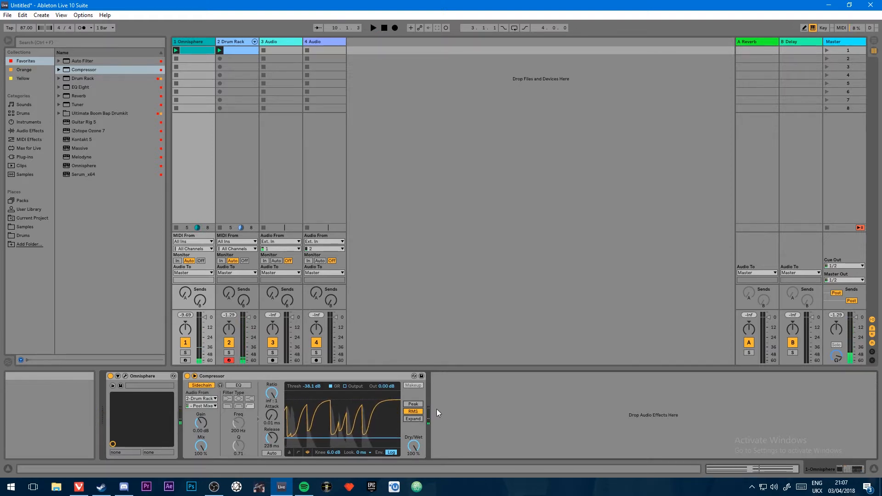
Switch the Compressor to Expand mode and adjust it during playback to a ratio of 1 : 1.36 and a threshold of -7.66 dB.
left_click(412, 419)
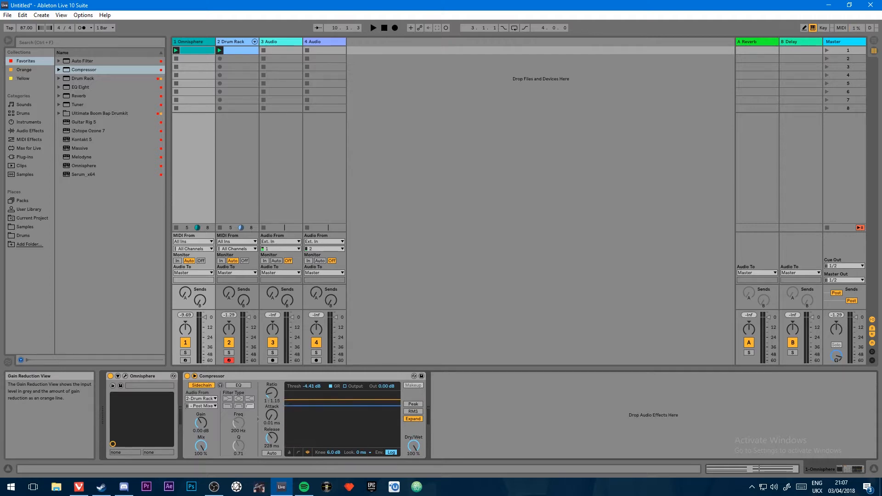
key("space")
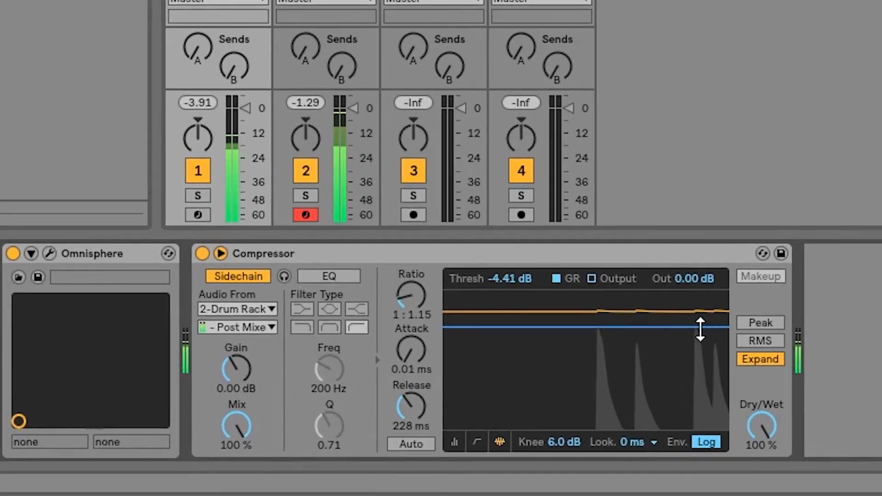
left_click_drag(632, 346, 528, 341)
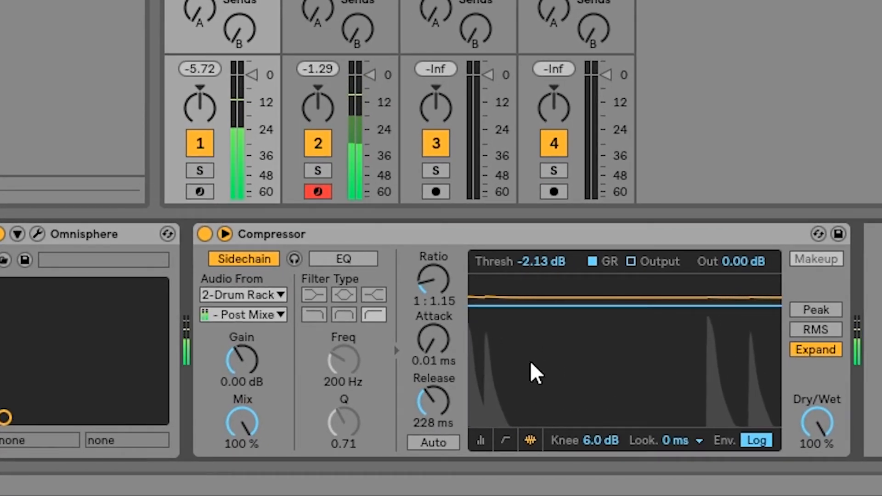
left_click_drag(431, 274, 432, 266)
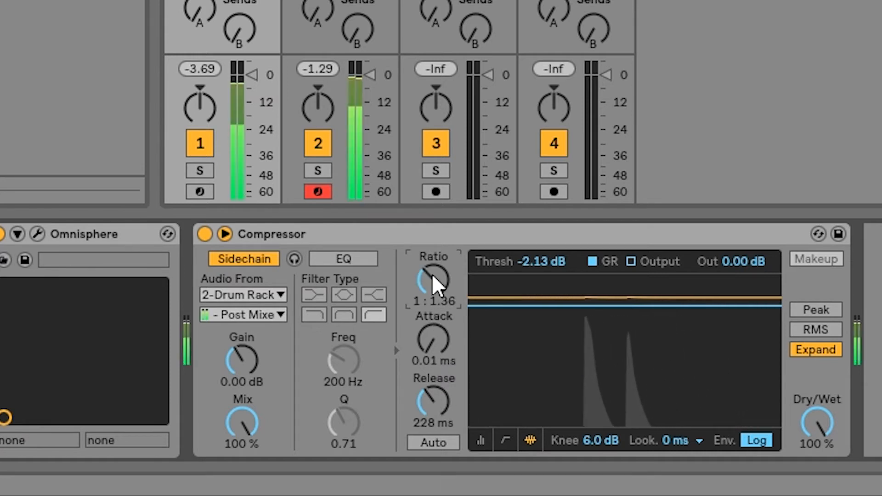
left_click_drag(742, 305, 538, 324)
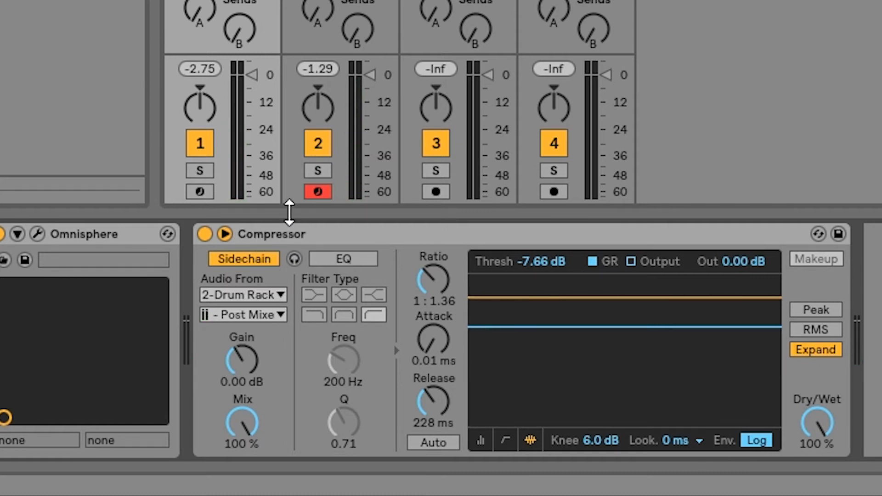
Sweep the Compressor's Dry/Wet down to 0 % and back to 100 %, and delete the device from the Omnisphere track.
left_click_drag(790, 437, 790, 464)
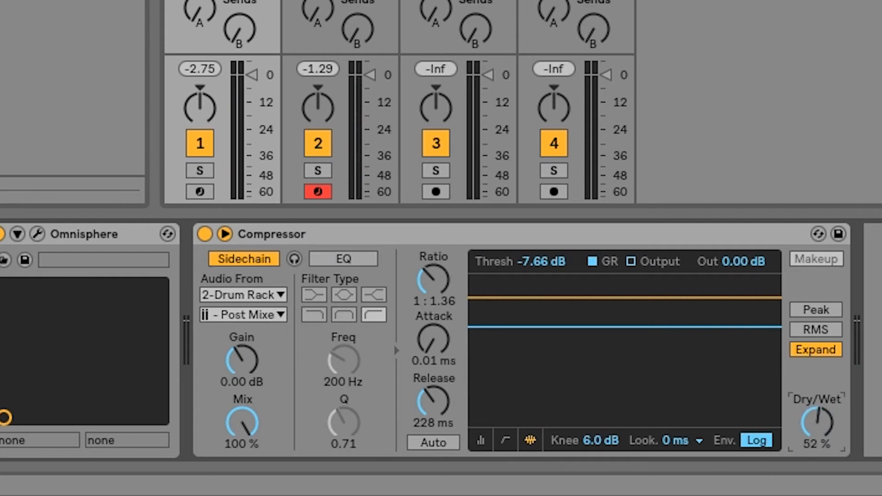
left_click_drag(817, 422, 817, 400)
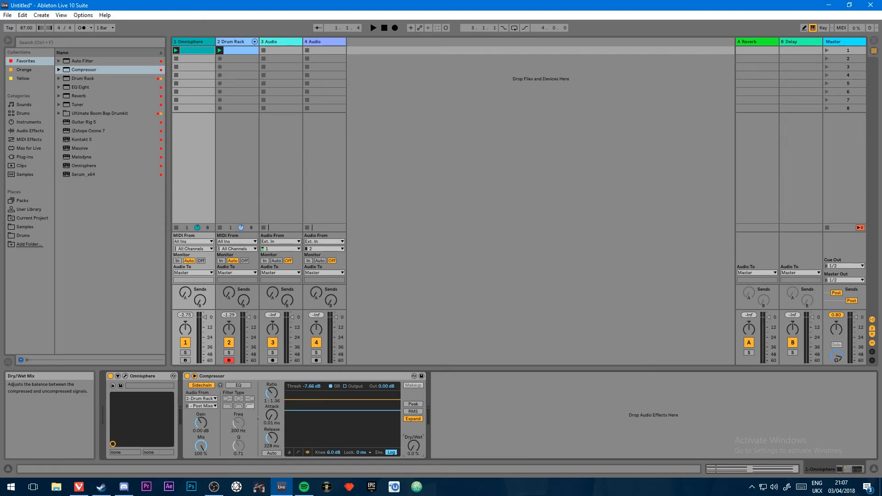
left_click_drag(413, 446, 415, 397)
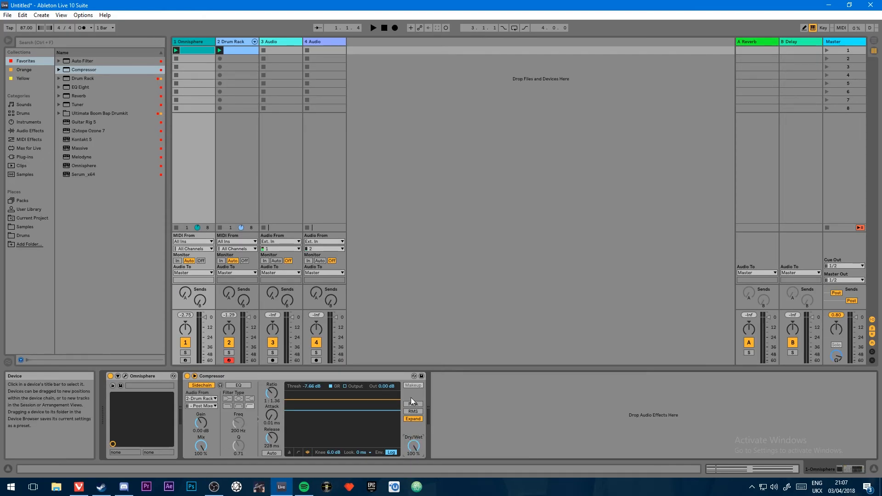
key("Delete")
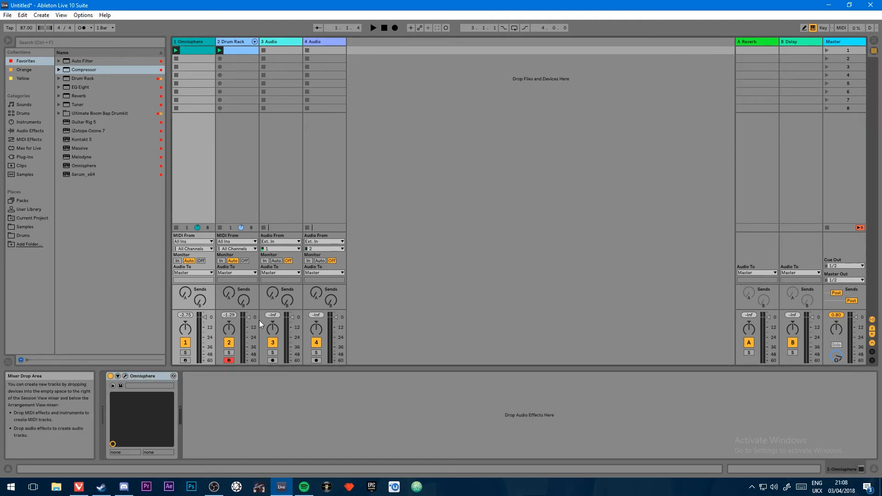